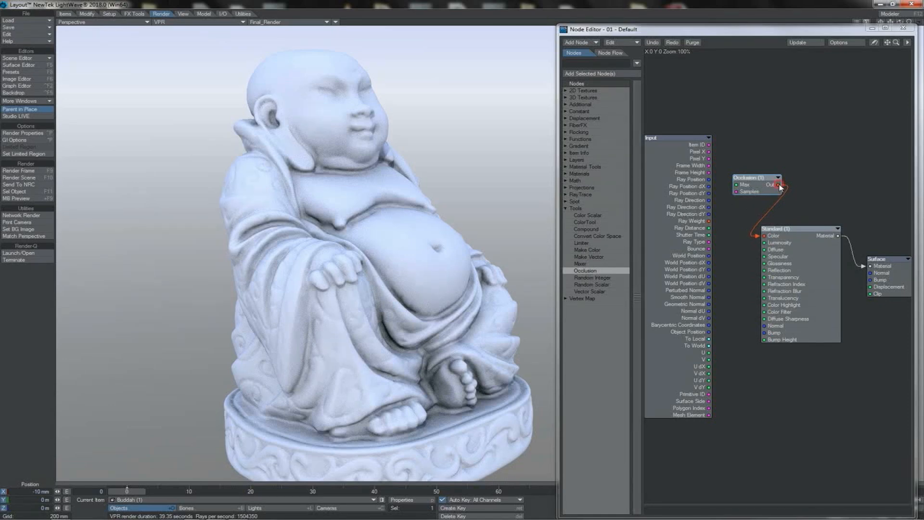
drag(779, 187, 836, 169)
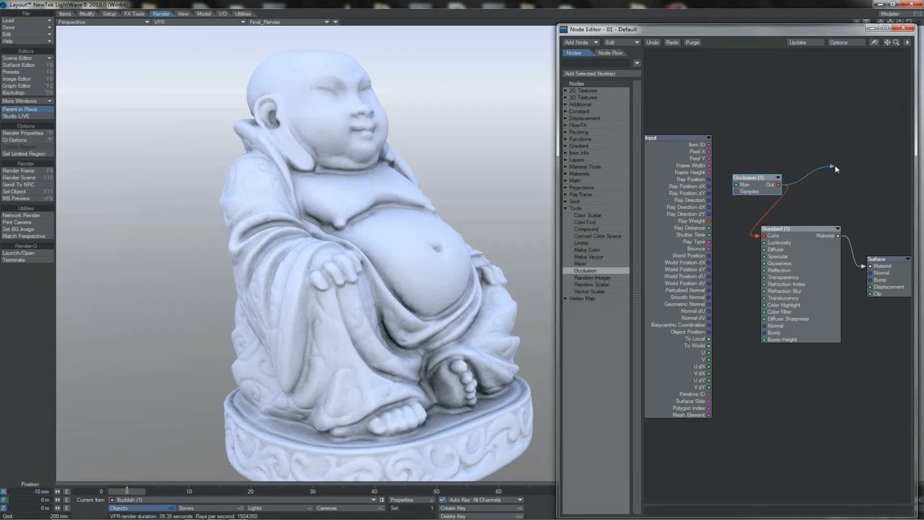
drag(835, 169, 836, 169)
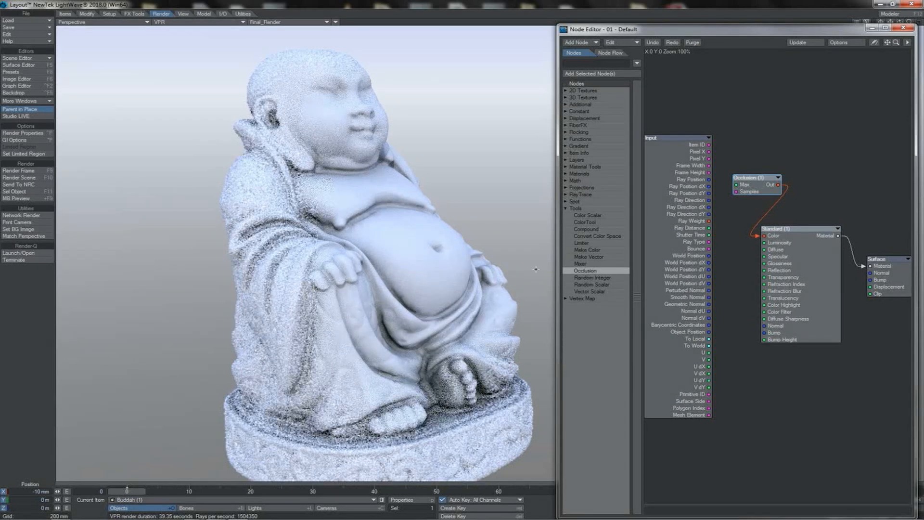
mouse_move(759, 190)
mouse_down()
mouse_move(750, 192)
mouse_move(757, 188)
mouse_up()
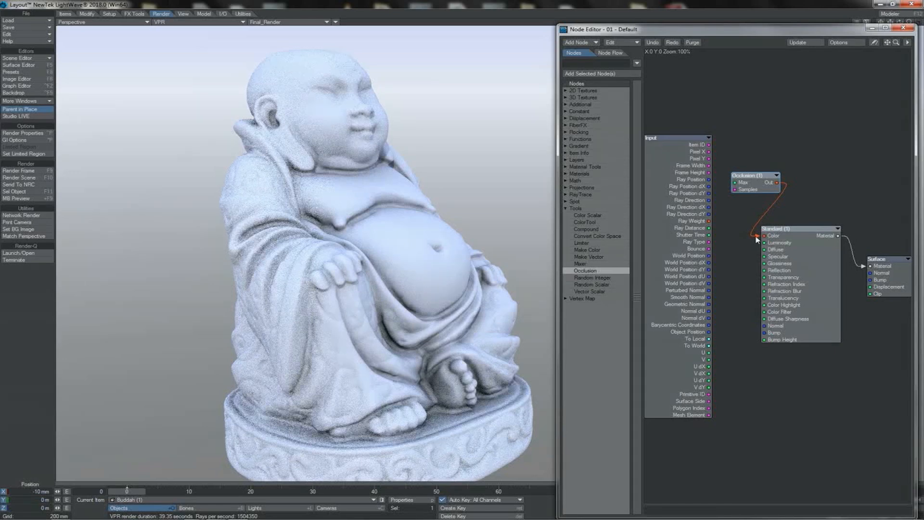
Try the Occlusion output on the Glossiness, Diffuse and surface Clip inputs, and reconnect it to the Standard material's Color.
drag(758, 236, 766, 267)
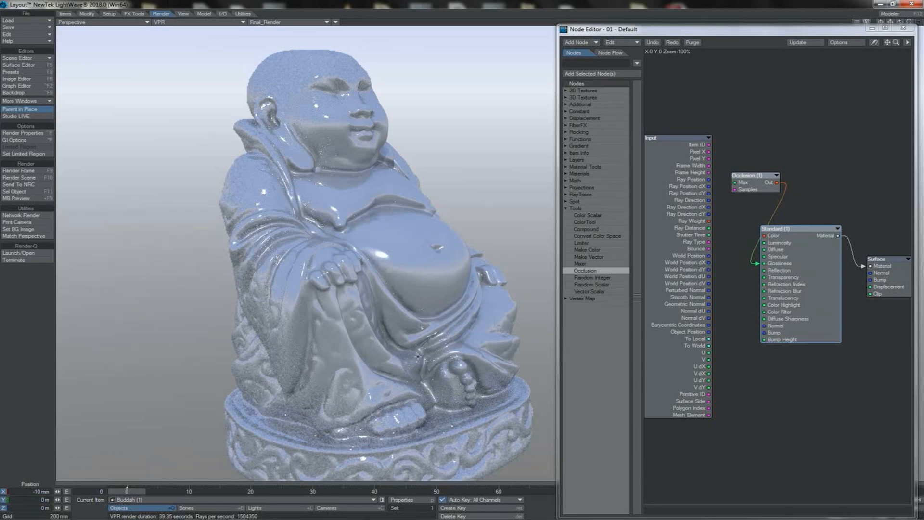
mouse_move(758, 263)
mouse_down()
mouse_move(749, 257)
mouse_move(769, 250)
mouse_up()
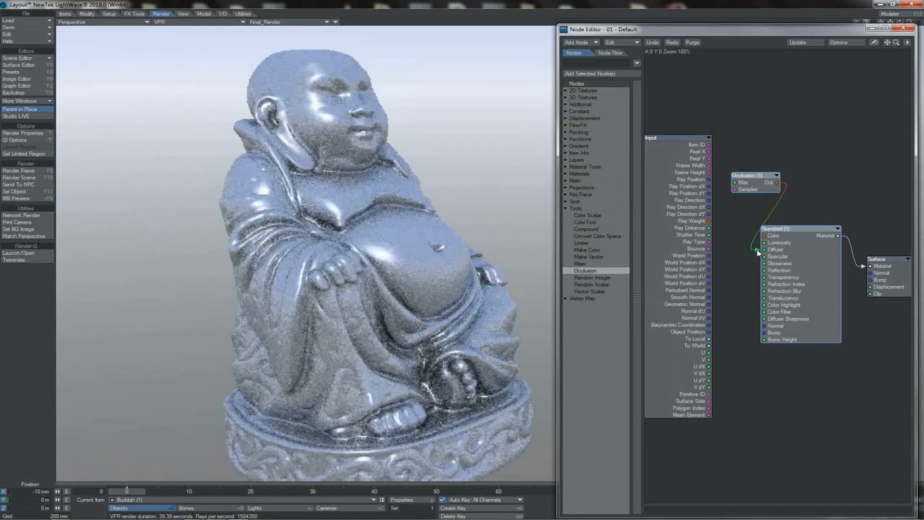
drag(757, 249, 874, 299)
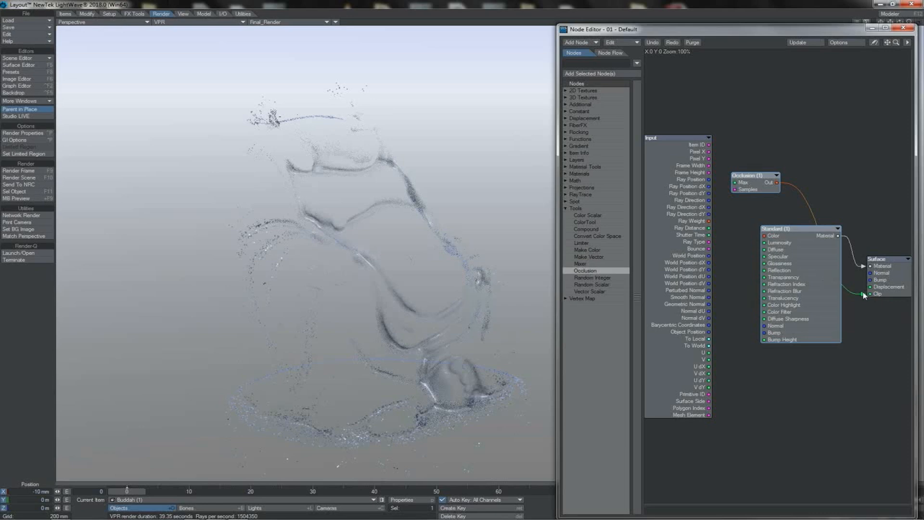
drag(863, 295, 764, 235)
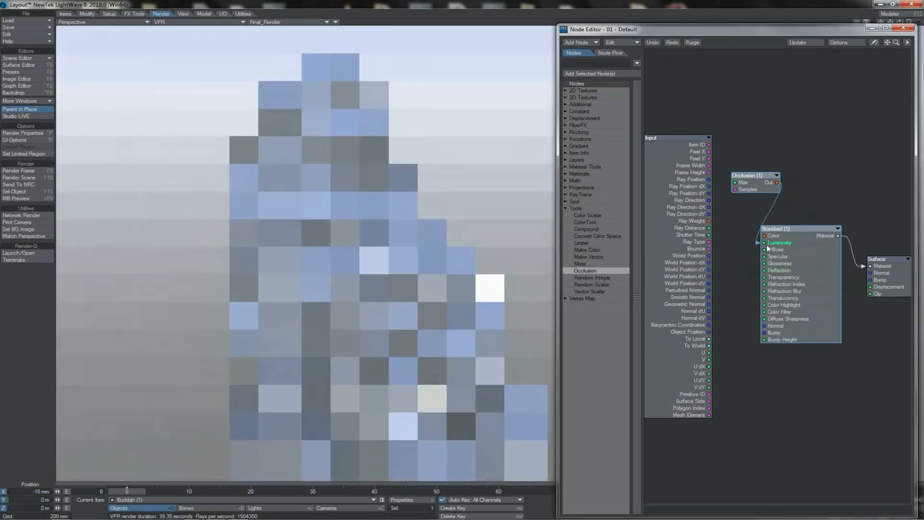
Set the Occlusion node's mode to Ranged and lower its sample count.
double_click(747, 176)
drag(590, 181, 584, 103)
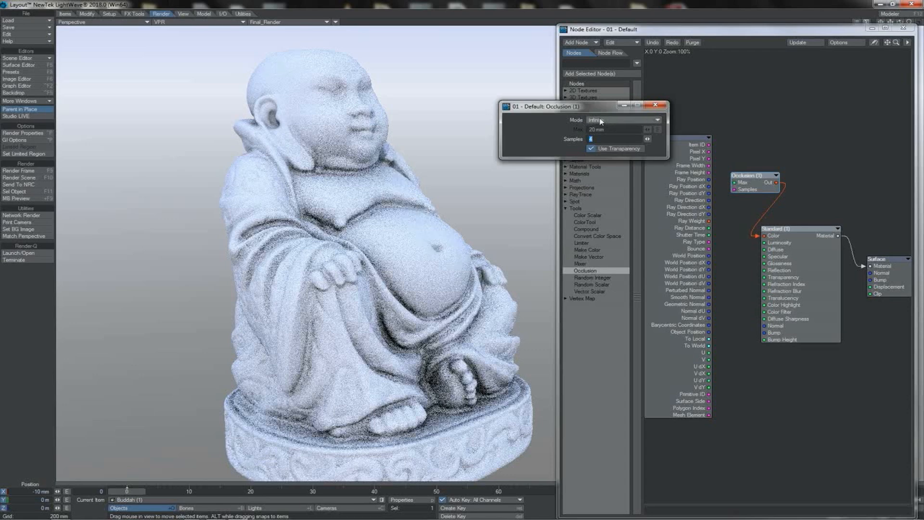
click(602, 123)
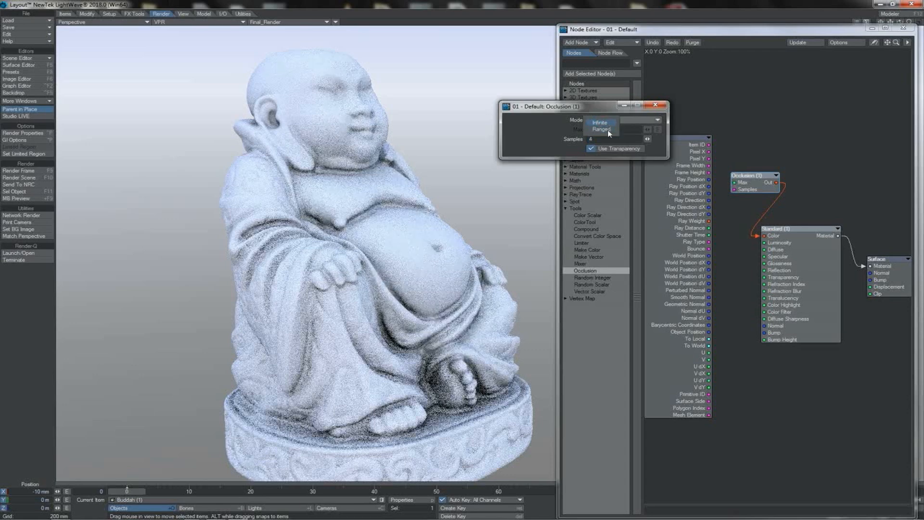
click(606, 125)
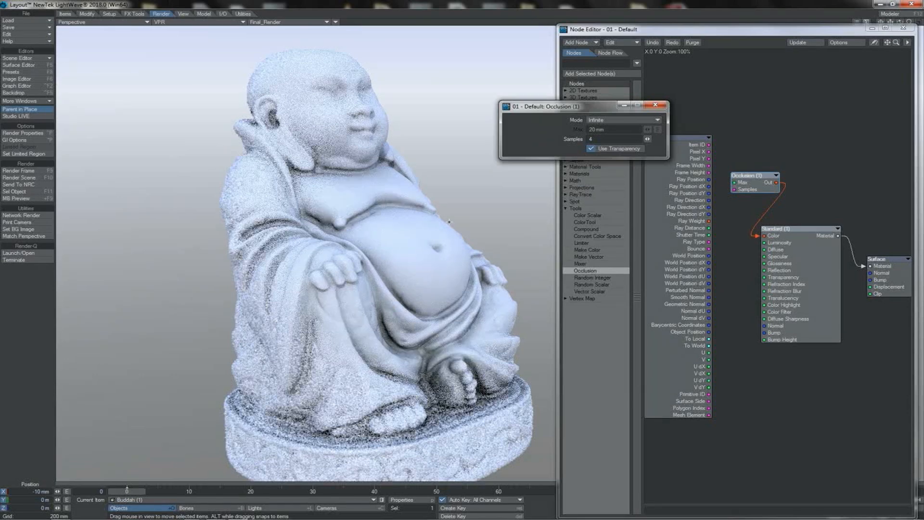
click(605, 121)
click(604, 128)
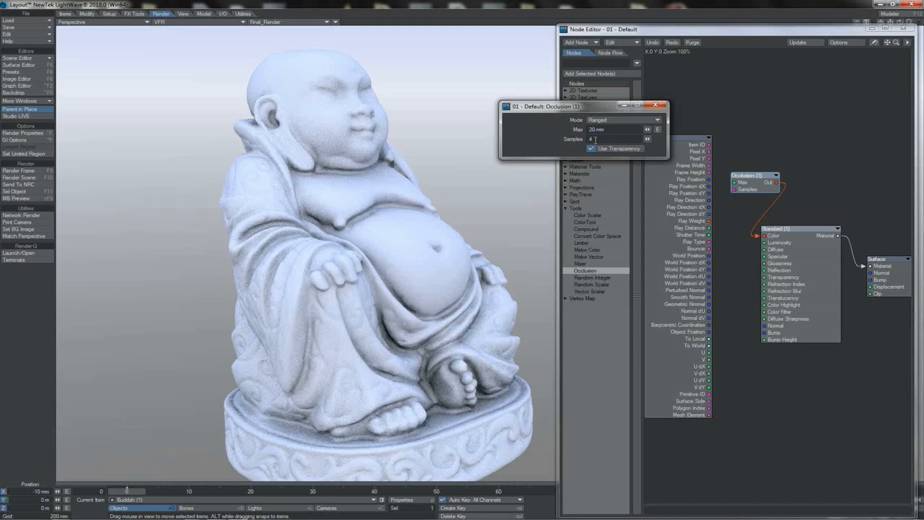
key(Return)
click(649, 106)
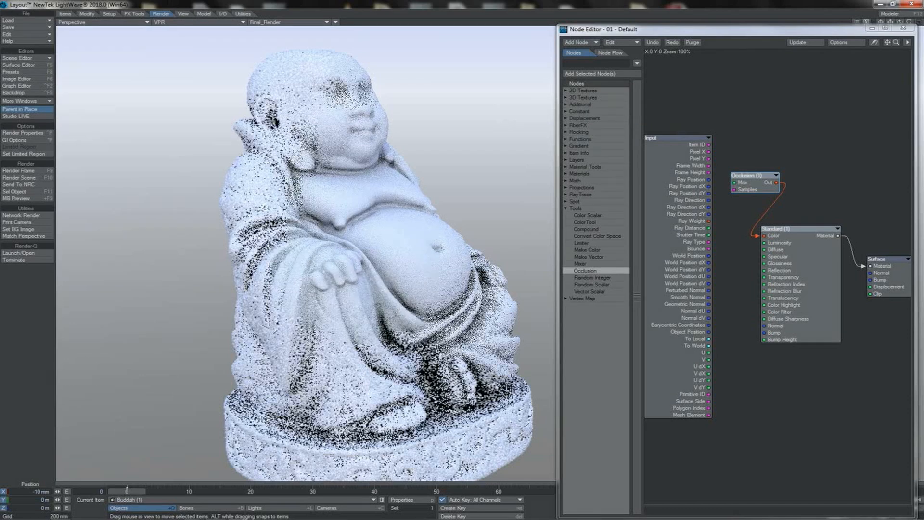
Open the camera's properties and try Maximum Samples values of 1 and 12.
click(356, 508)
click(395, 500)
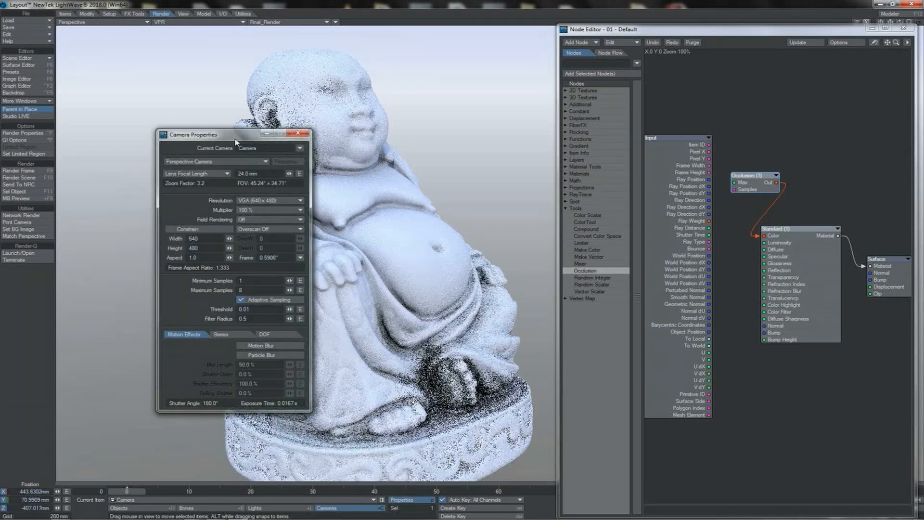
drag(235, 142, 153, 163)
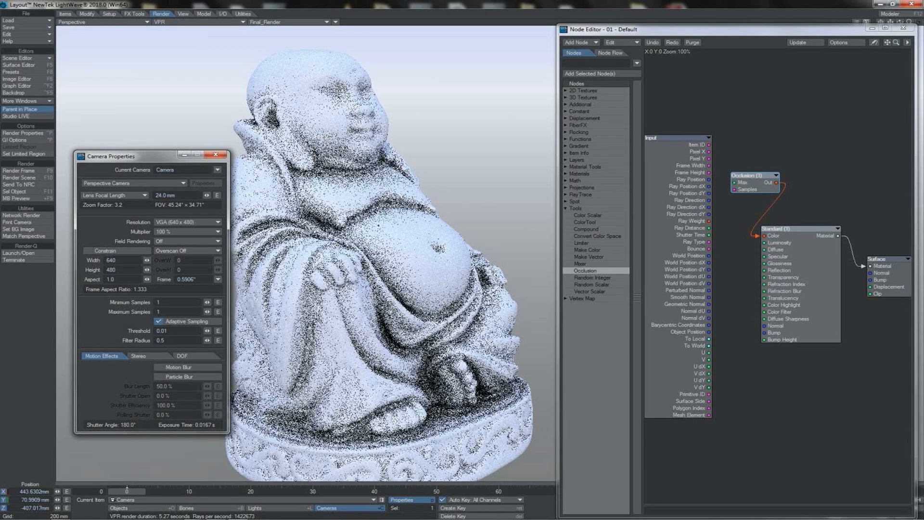
click(162, 312)
text(12)
key(Return)
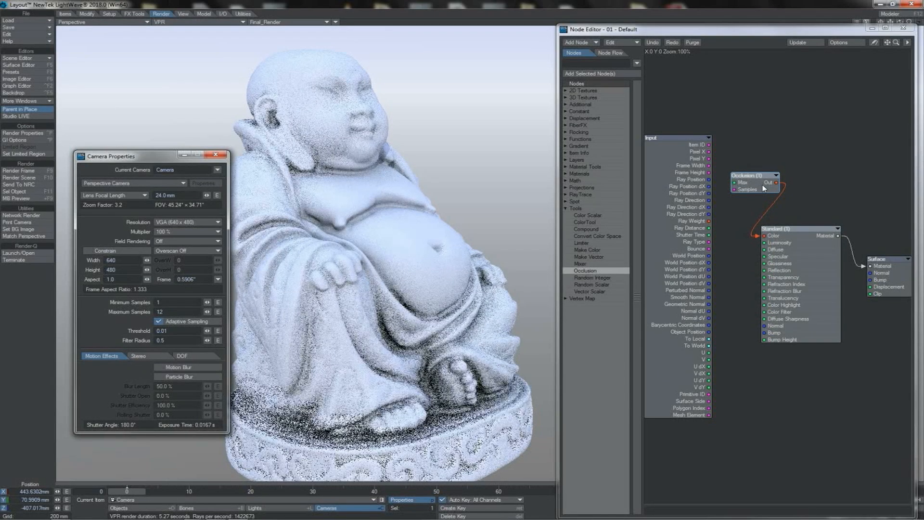
Set the camera's Maximum Samples to 8 and close its properties.
double_click(172, 311)
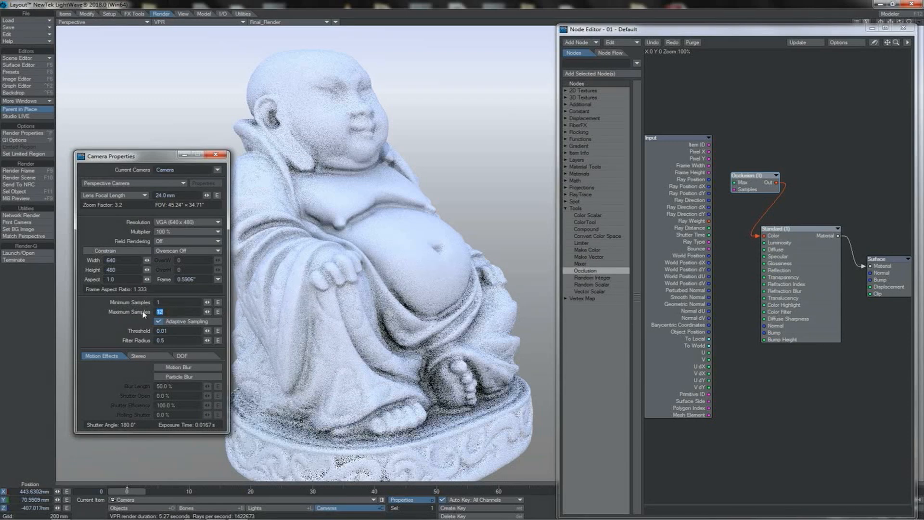
text(8)
key(Return)
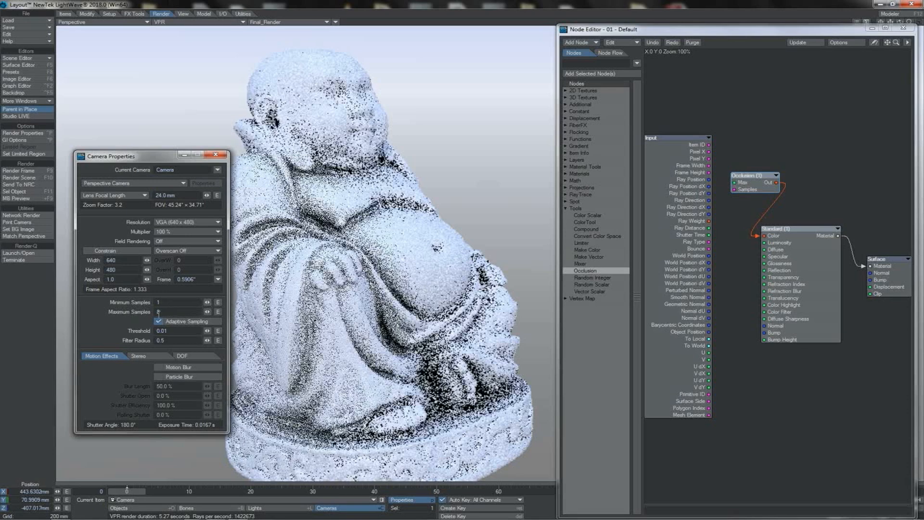
click(216, 154)
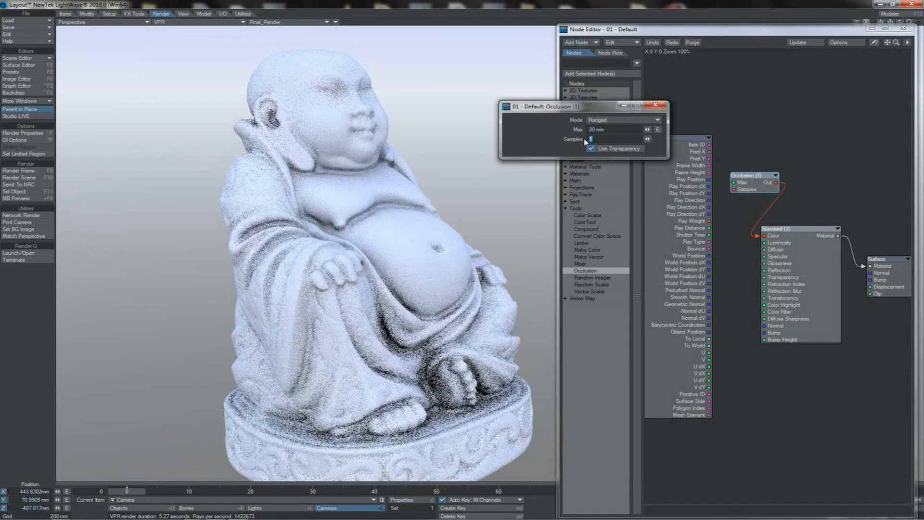
Try 2 samples on the Occlusion node, settle on 8 samples, and close its settings.
text(2)
key(Return)
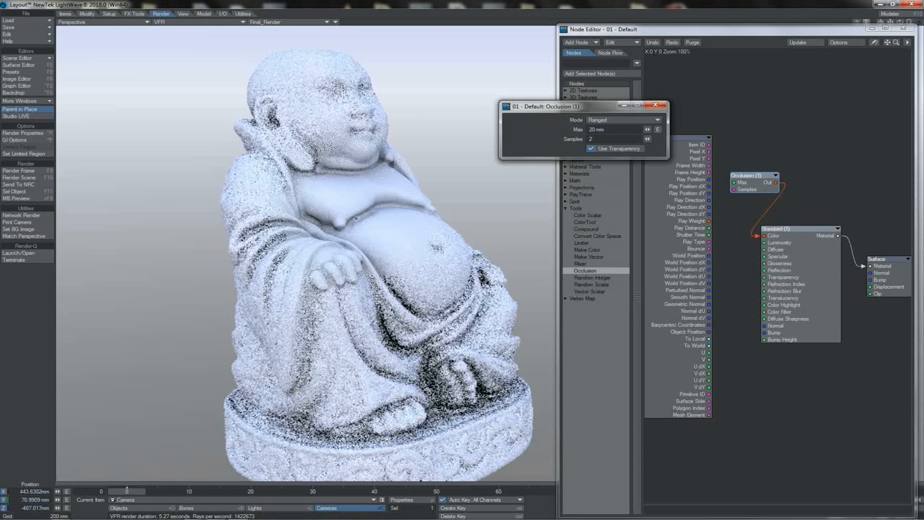
text(8)
key(Return)
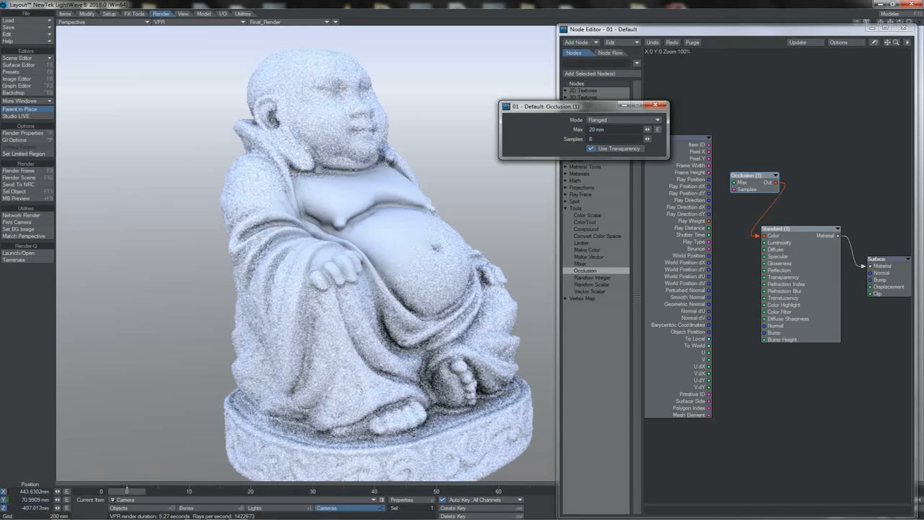
click(653, 105)
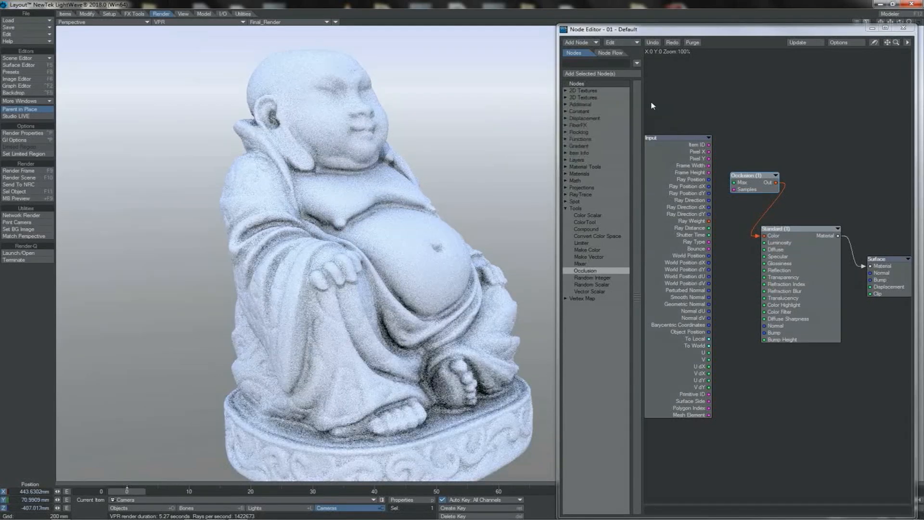